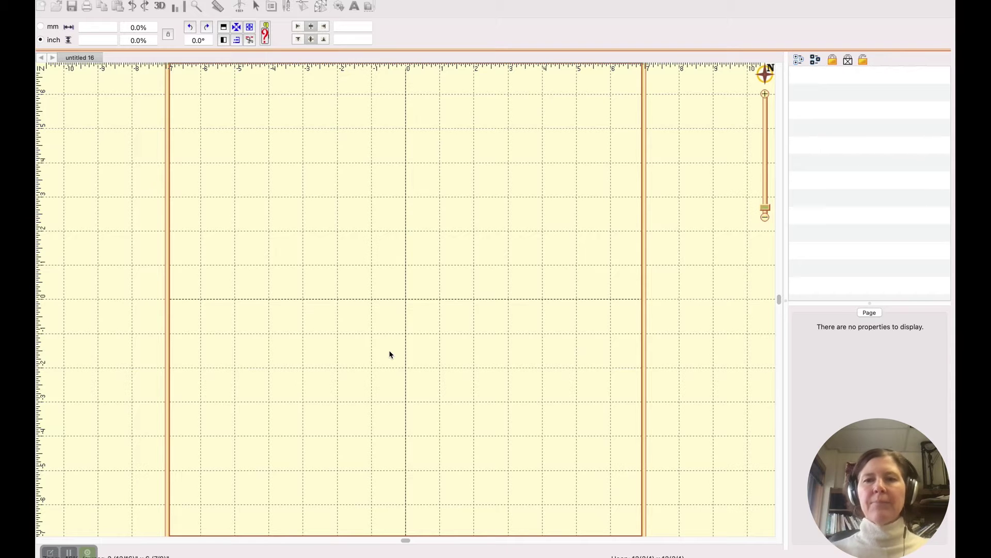
# Add a default 'ABC' lettering object in the Block font at the hoop centre
pyautogui.click(395, 302)
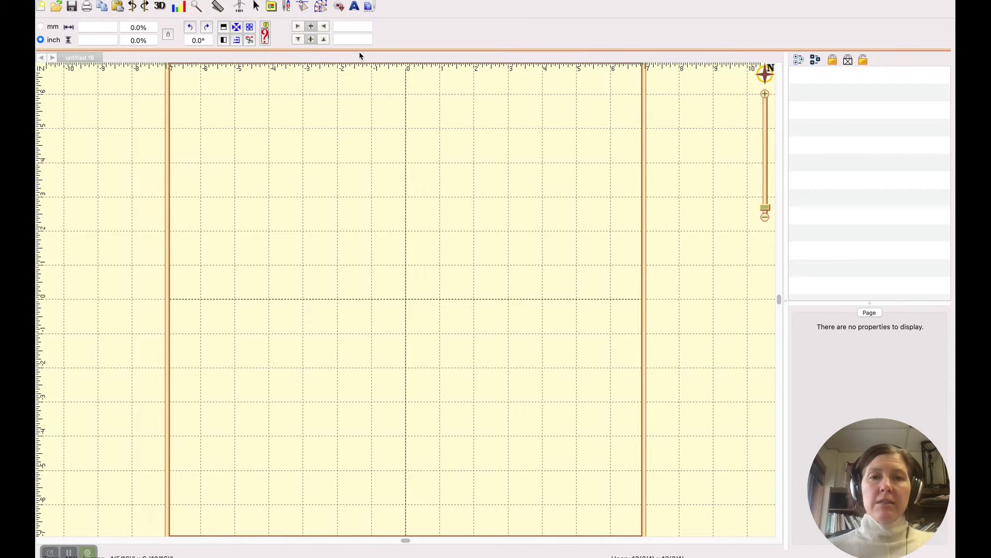
pyautogui.click(355, 8)
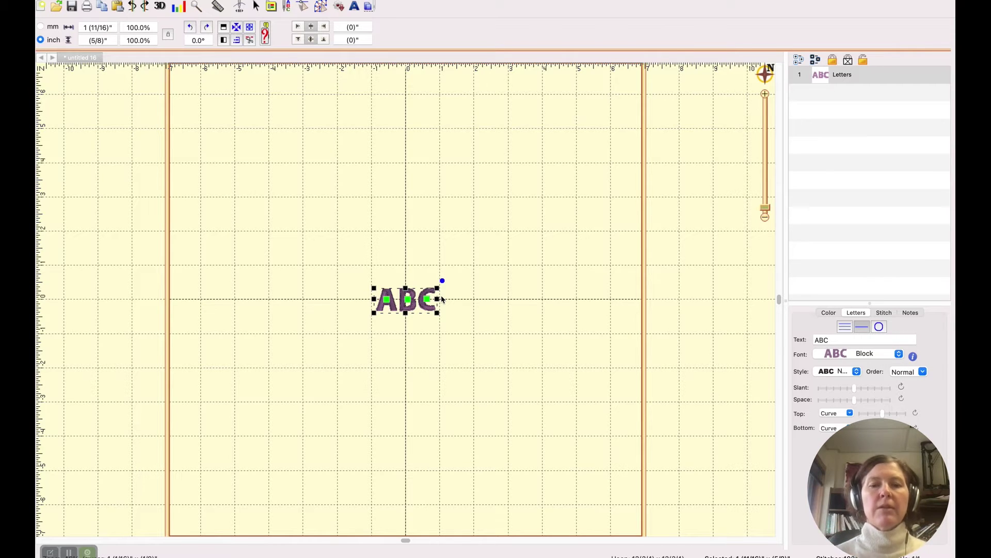
# Change the lettering text to 'Julie' and enlarge it to about 5¾ by 2 inches
pyautogui.doubleClick(848, 342)
pyautogui.write('Julie')
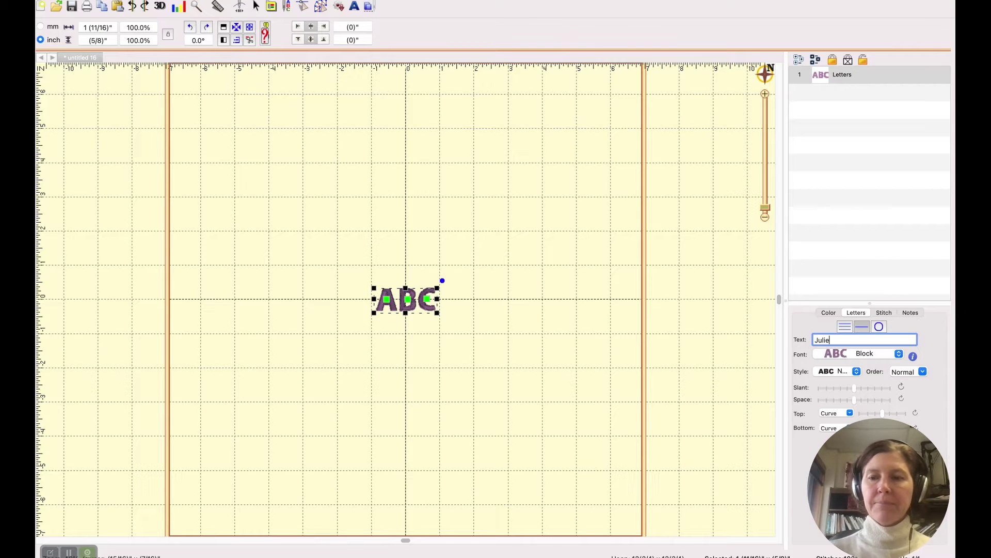
pyautogui.press('Return')
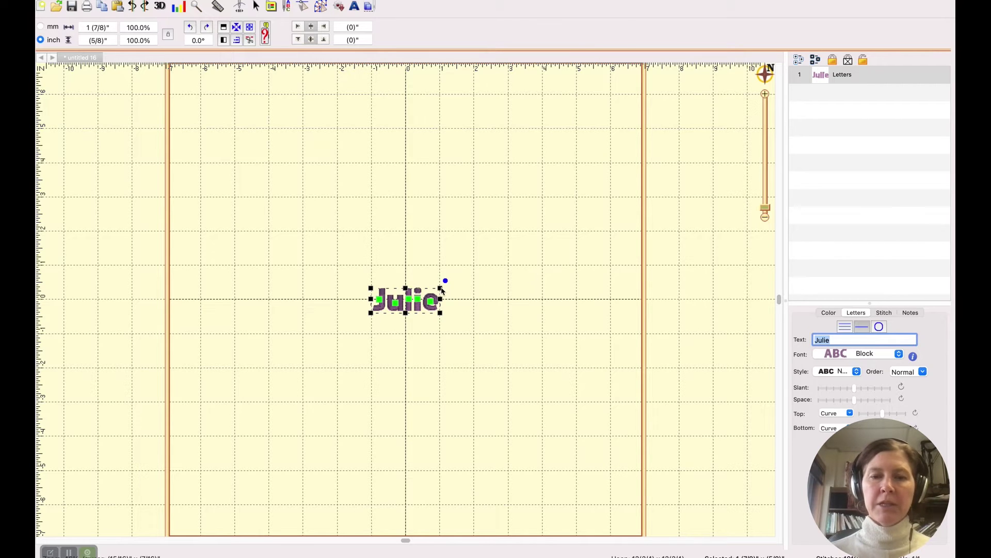
pyautogui.moveTo(442, 288); pyautogui.dragTo(572, 190)
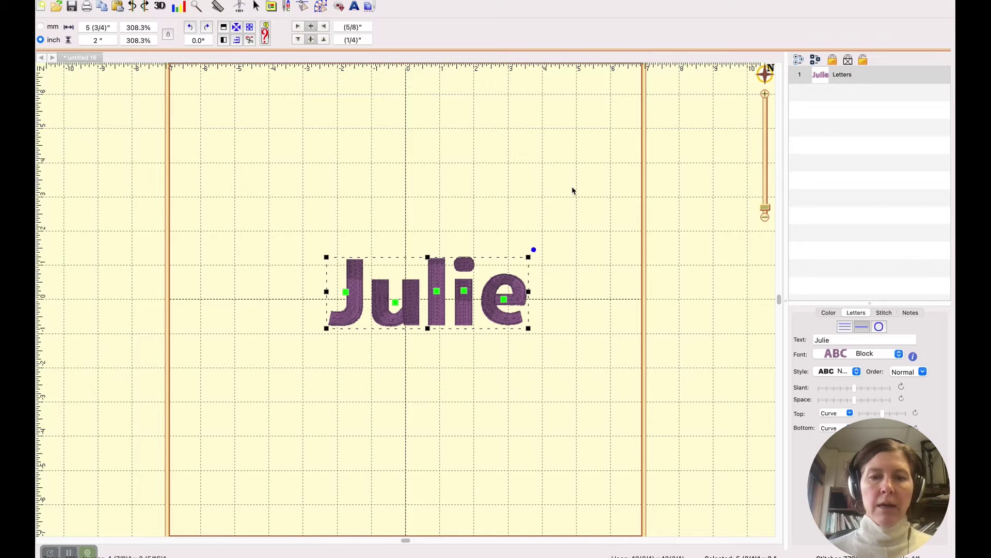
pyautogui.click(899, 355)
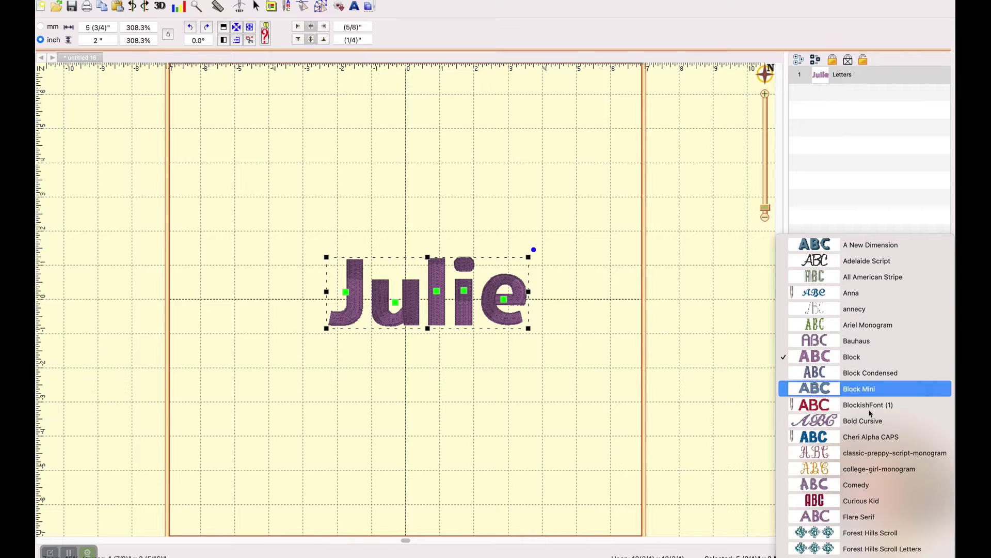
pyautogui.scroll(-3, 873, 456)
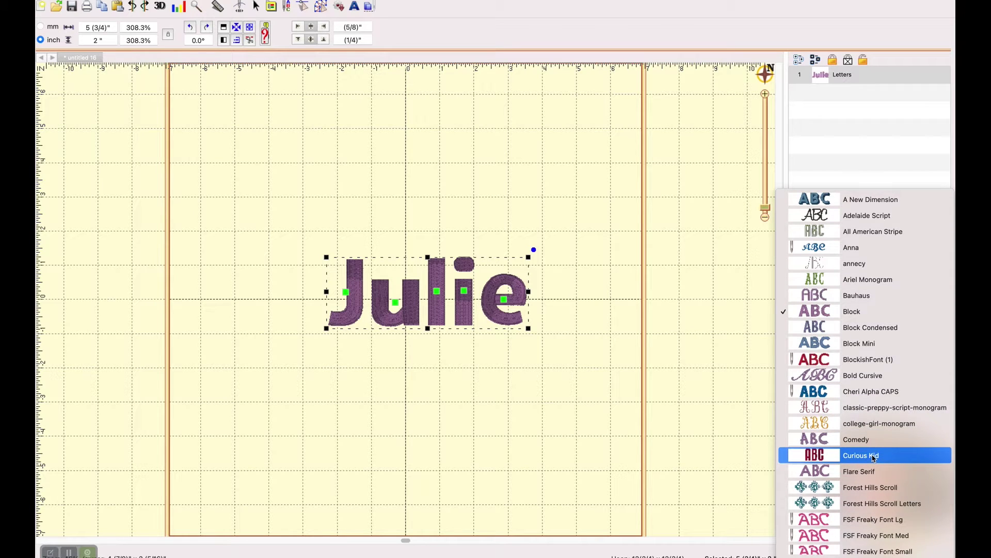
pyautogui.scroll(-2, 873, 457)
pyautogui.scroll(-3, 873, 457)
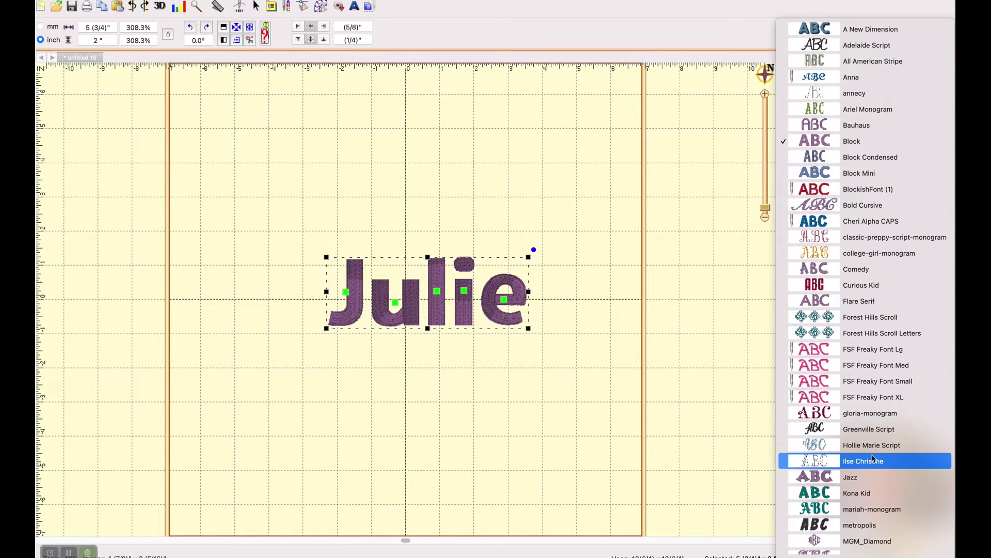
# Apply Greenville Script to Julie, which shrinks it to about 4⅛ by 2 inches
pyautogui.click(856, 431)
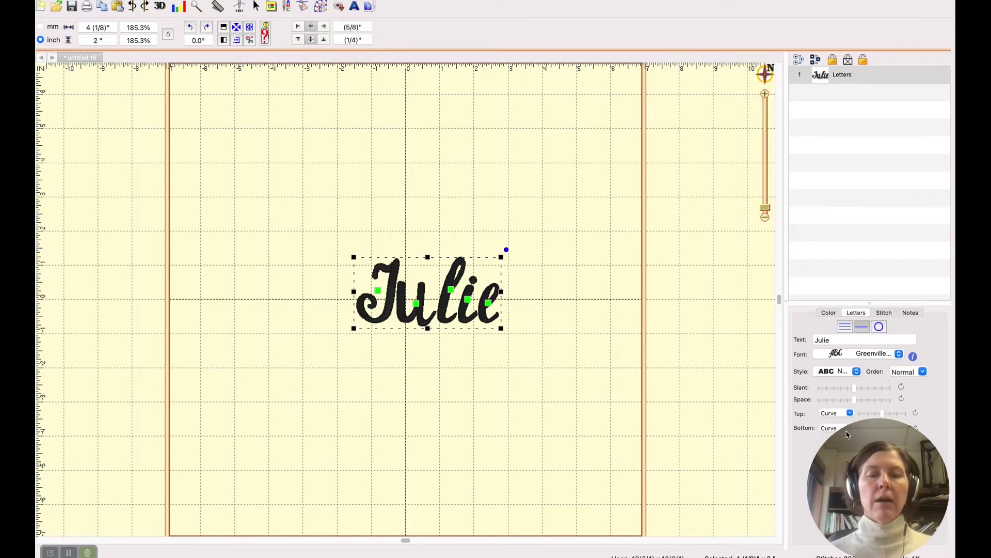
# Slightly rotate and resize the letter u, then move it upward
pyautogui.doubleClick(420, 309)
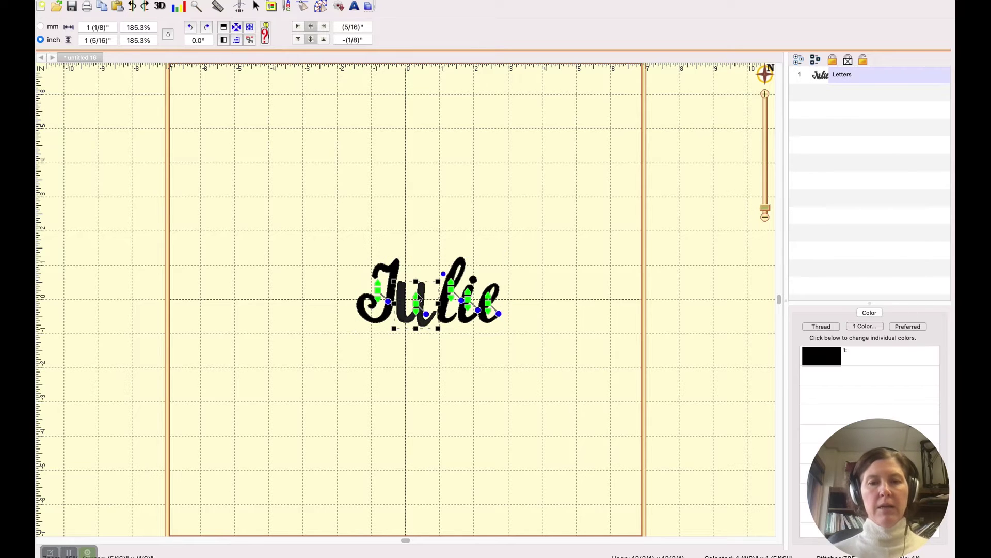
pyautogui.click(442, 275)
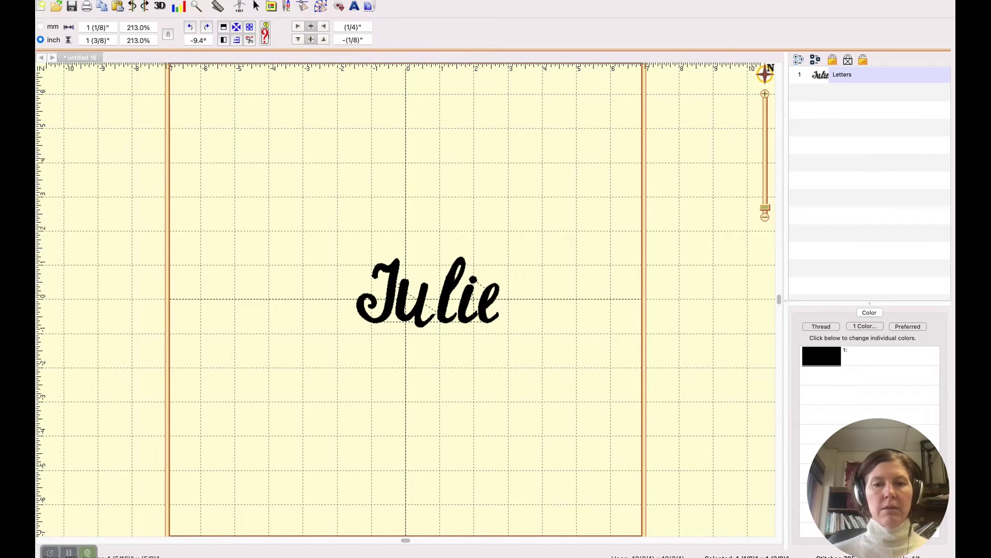
pyautogui.moveTo(445, 276); pyautogui.dragTo(442, 272)
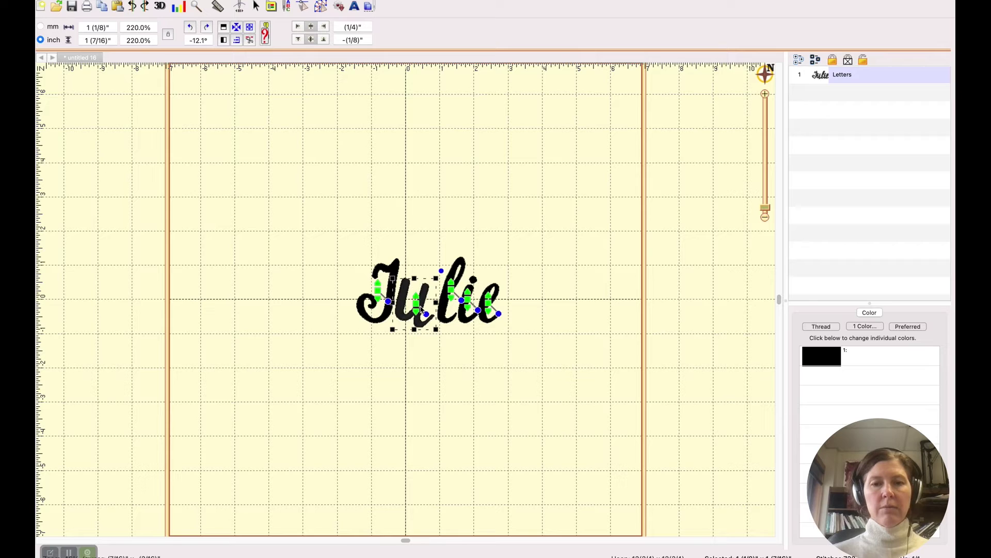
pyautogui.moveTo(423, 310); pyautogui.dragTo(424, 305)
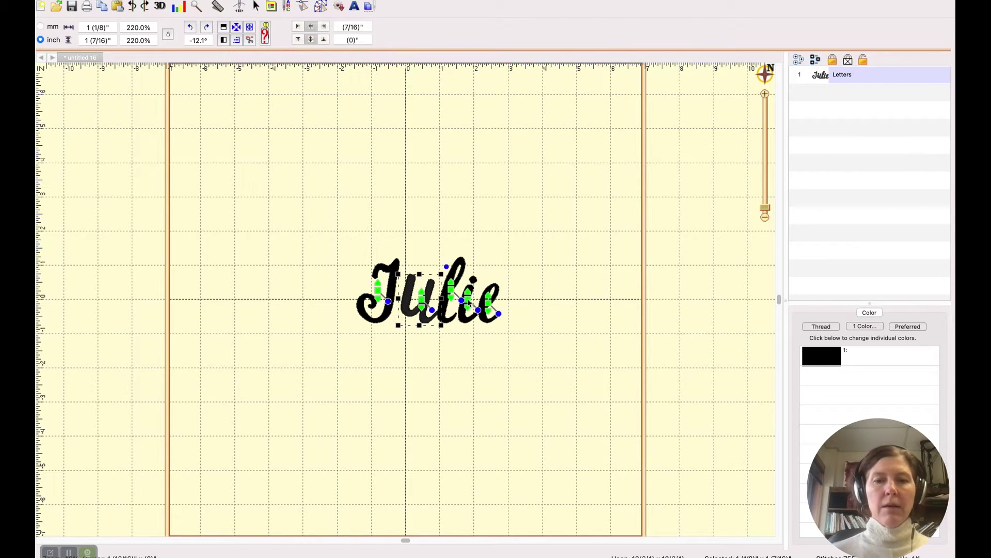
# Pull the letter e closer to the i and deselect the lettering
pyautogui.click(470, 305)
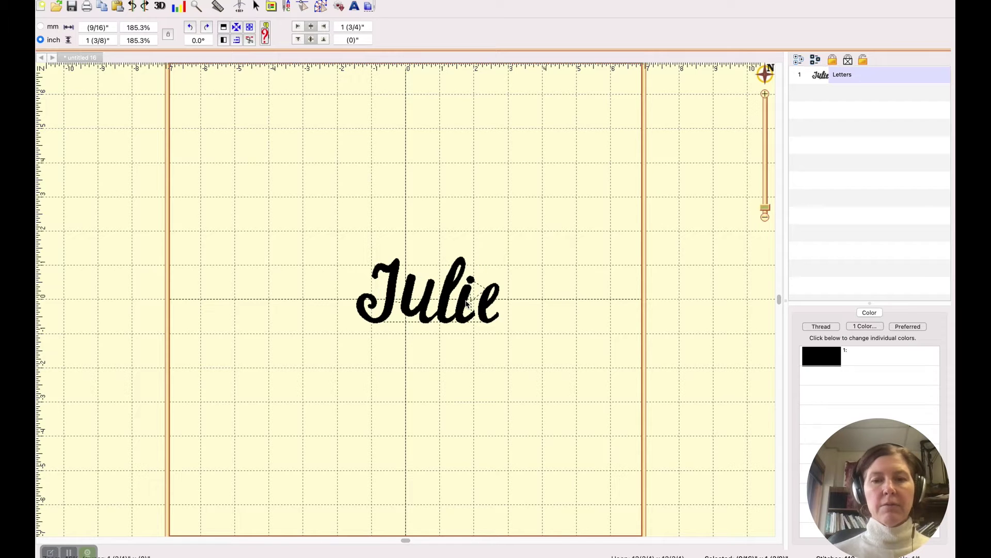
pyautogui.moveTo(494, 309); pyautogui.dragTo(488, 307)
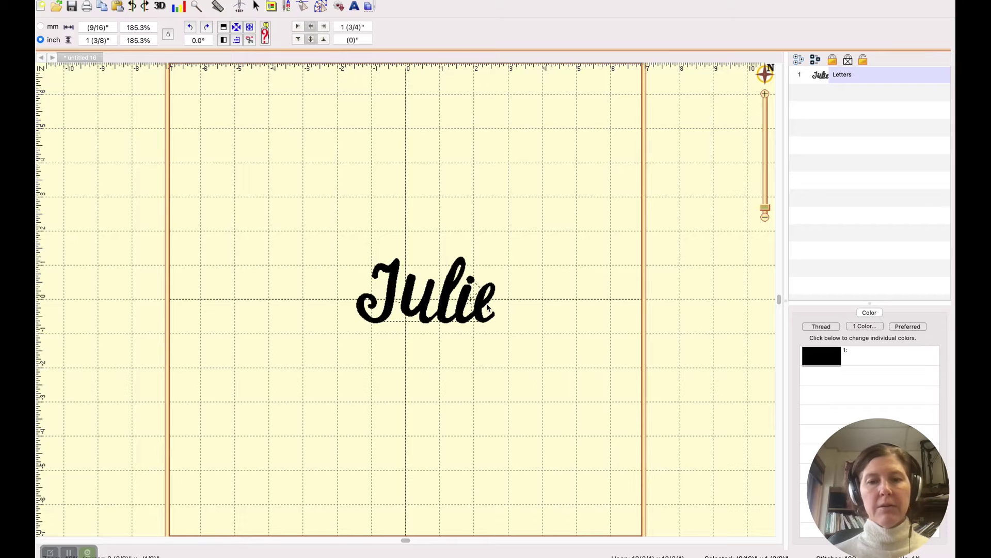
pyautogui.click(536, 284)
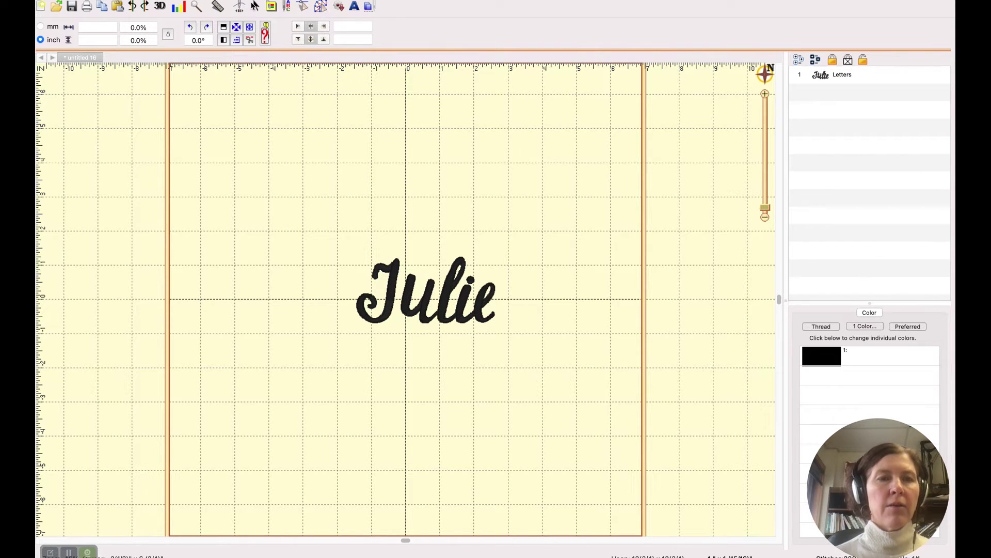
pyautogui.click(171, 1)
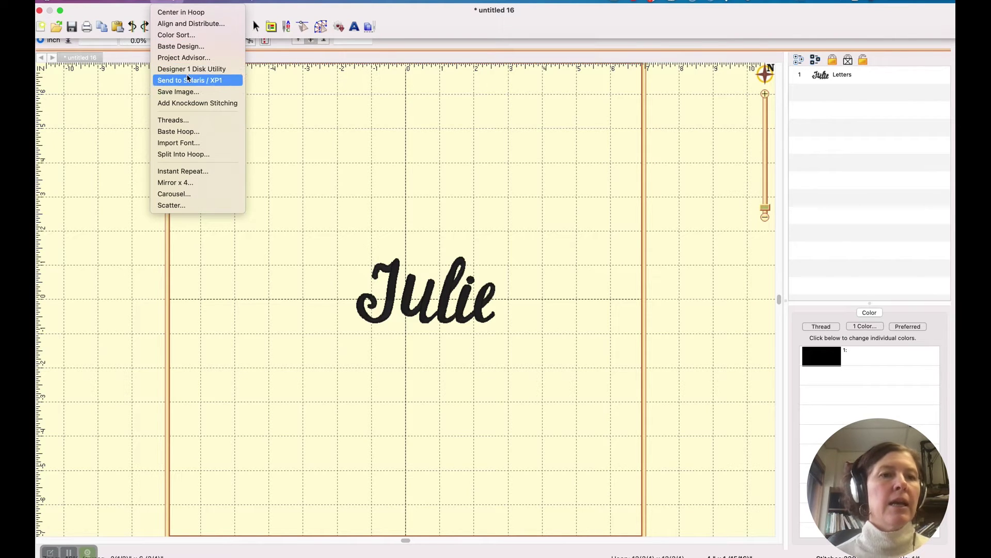
# Try a knockdown underlay inflated 2.0 mm around Julie, then delete it
pyautogui.click(183, 105)
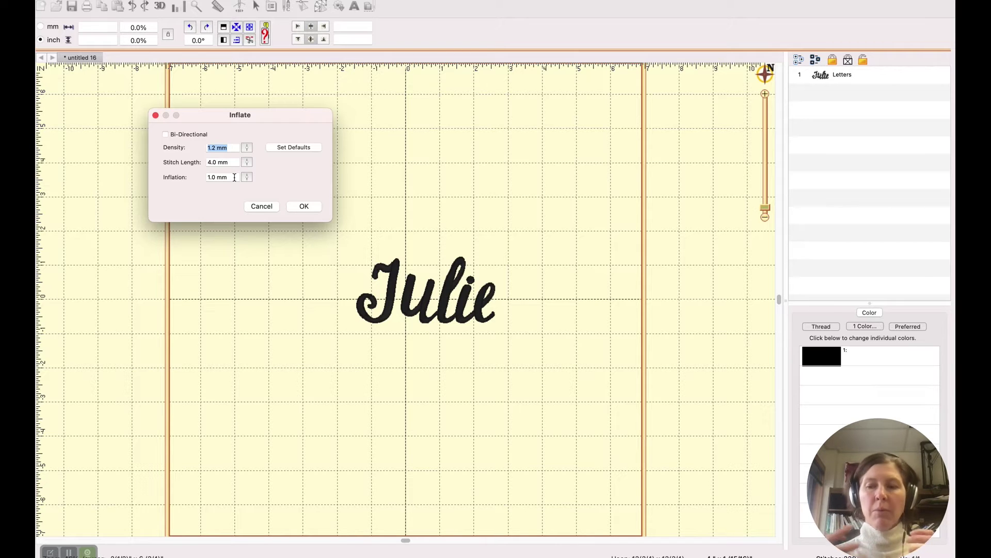
pyautogui.moveTo(234, 177); pyautogui.dragTo(177, 178)
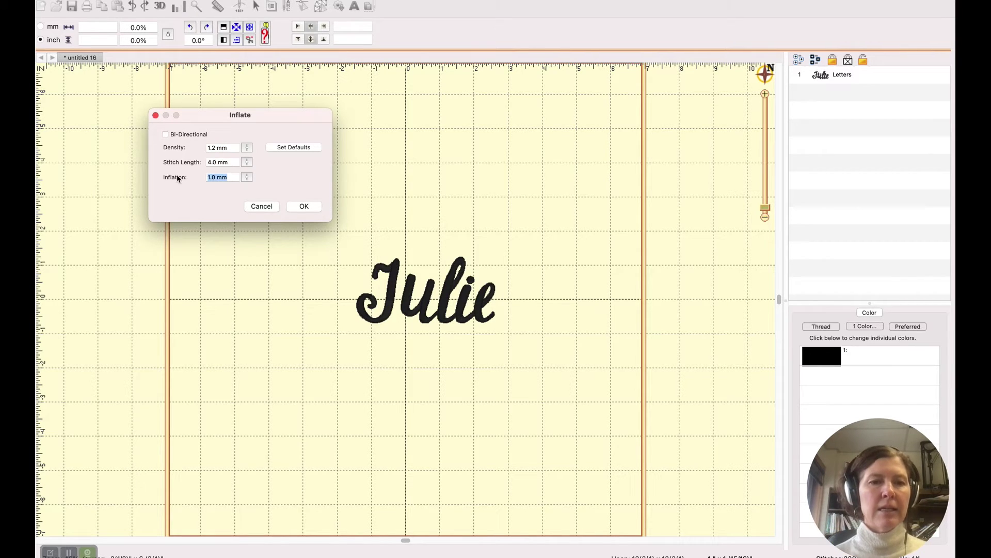
pyautogui.write('2.0 mm')
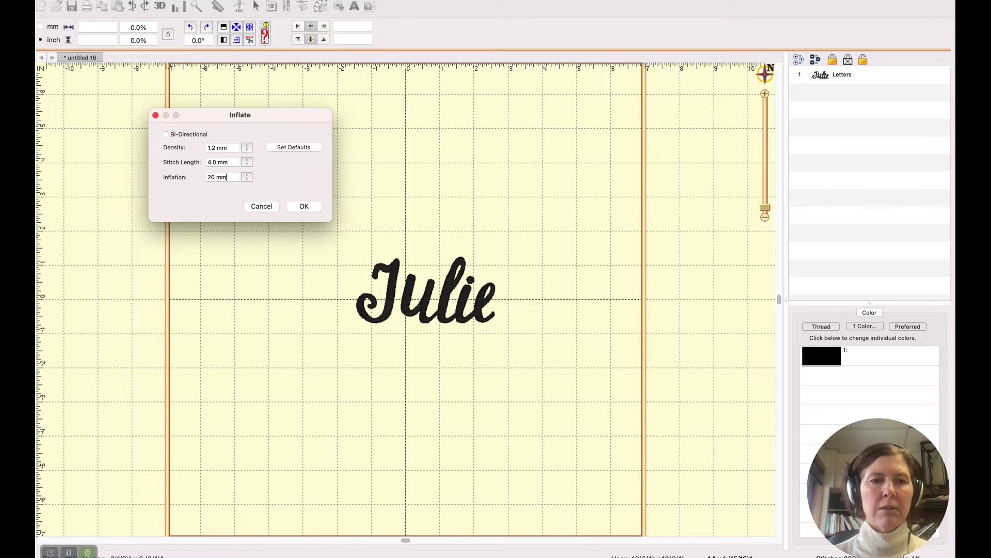
pyautogui.click(305, 207)
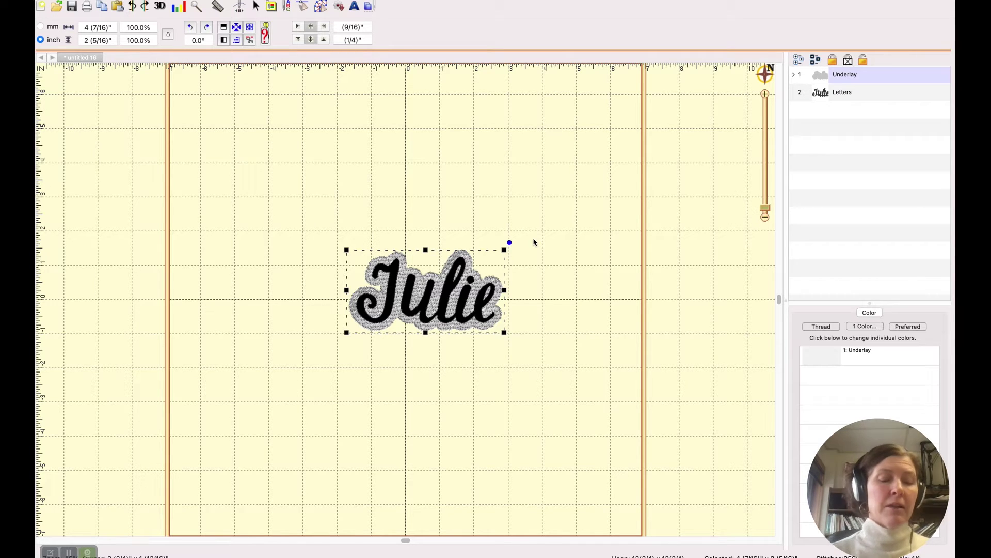
pyautogui.press('Delete')
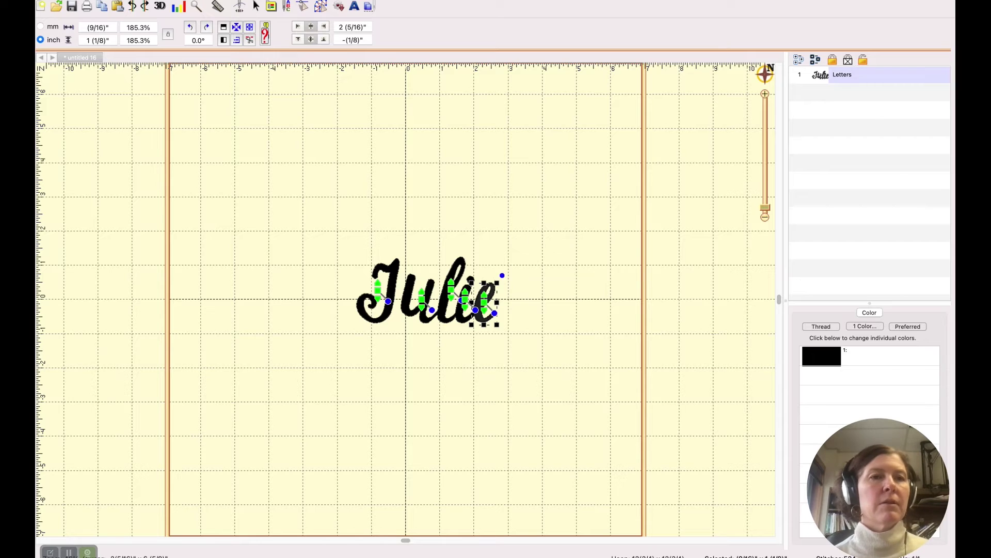
# Delete a 25 mm knockdown that covered only the e, then select all lettering
pyautogui.click(168, 2)
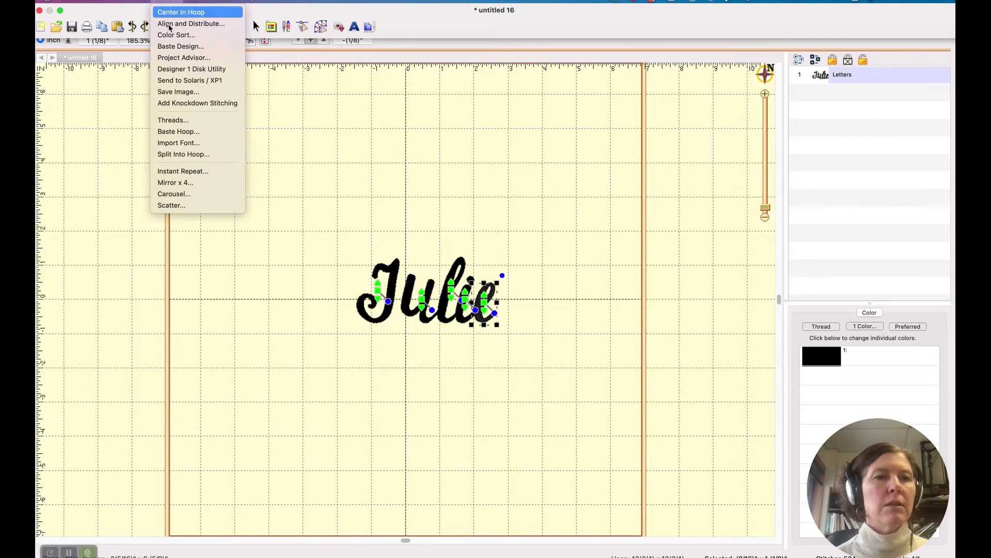
pyautogui.click(183, 102)
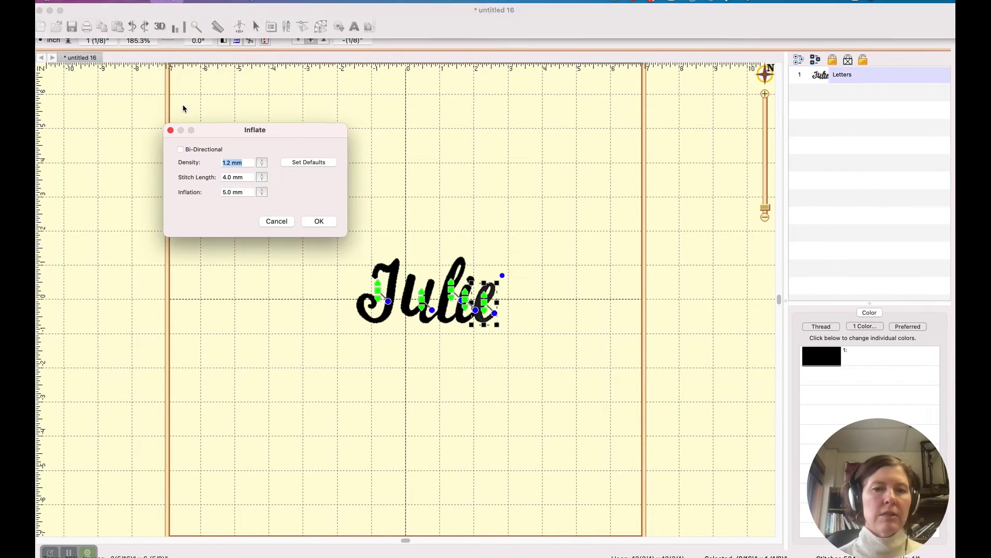
pyautogui.tripleClick(245, 191)
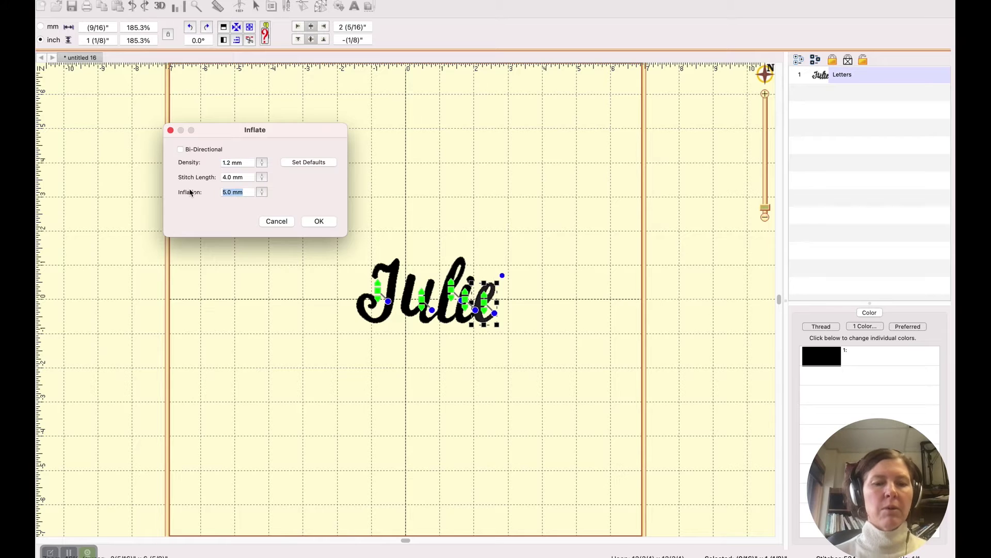
pyautogui.write('25')
pyautogui.press('Tab')
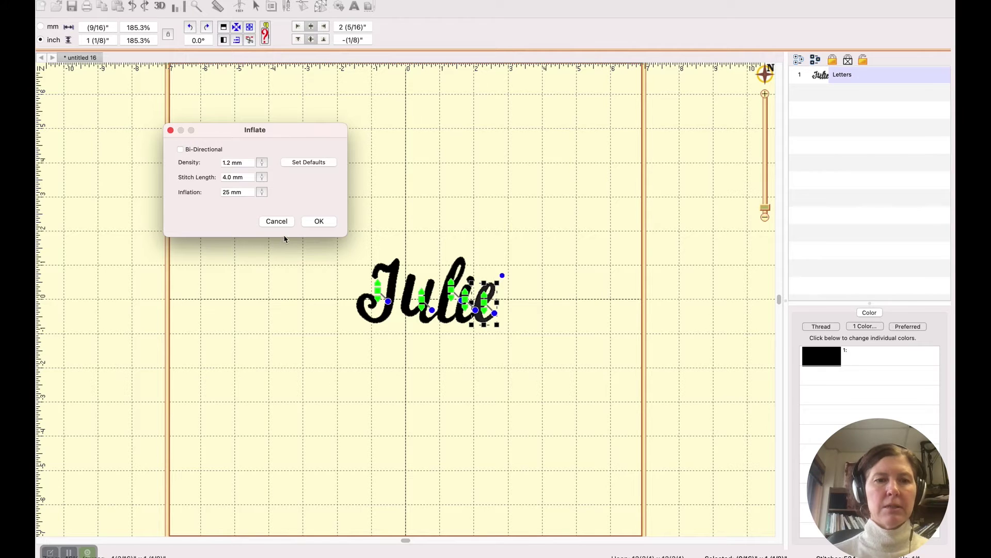
pyautogui.click(312, 223)
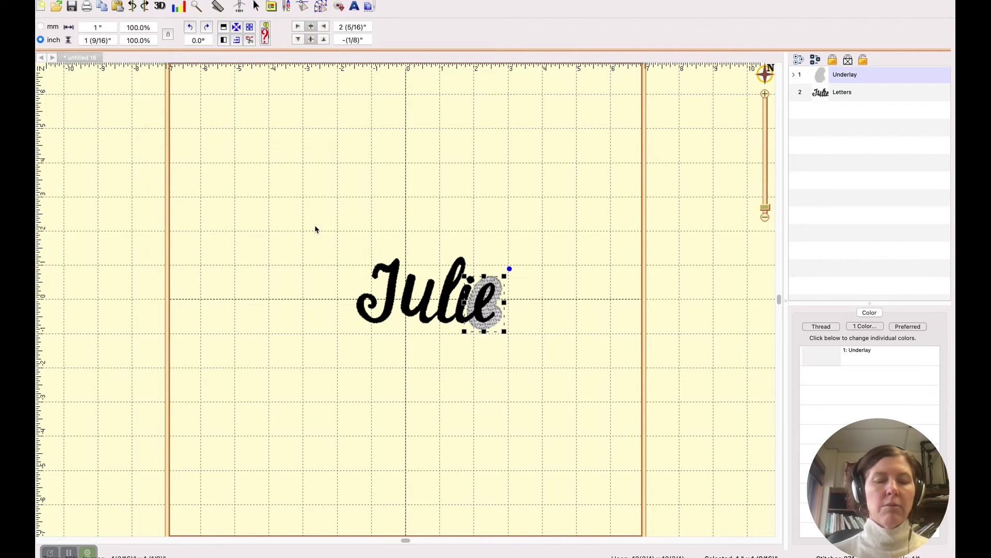
pyautogui.press('Delete')
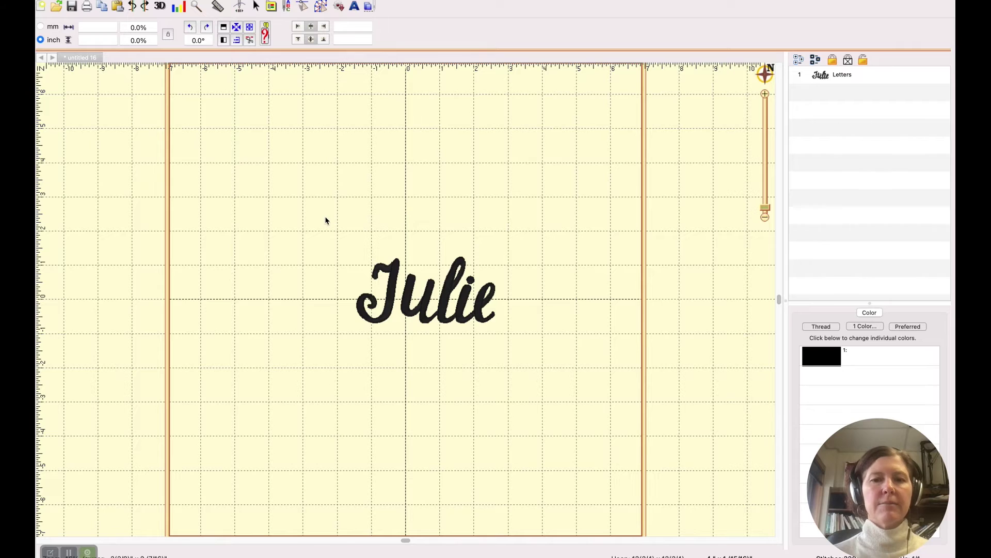
pyautogui.hotkey('ctrl', 'a')
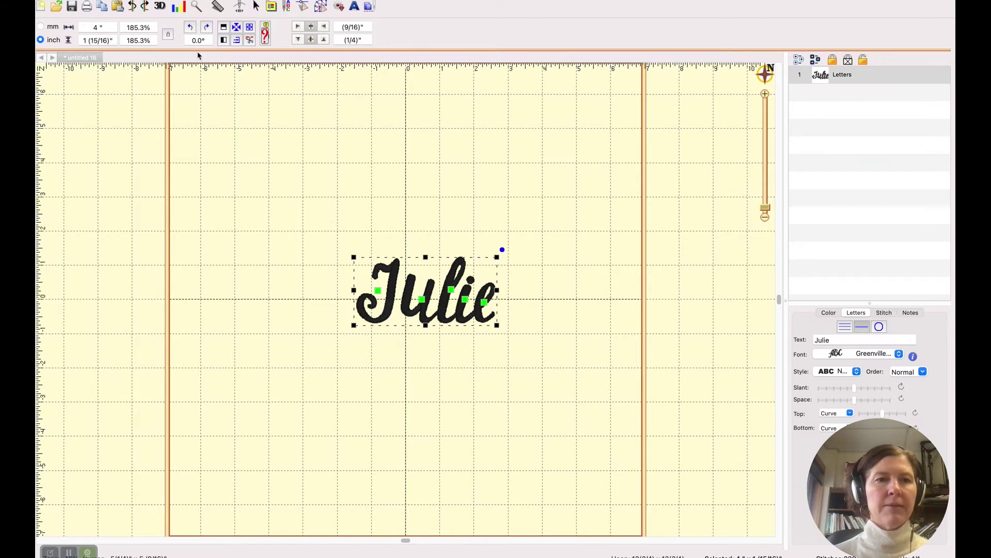
# Add a grey knockdown underlay inflated 25 mm around all of Julie, then deselect
pyautogui.click(178, 2)
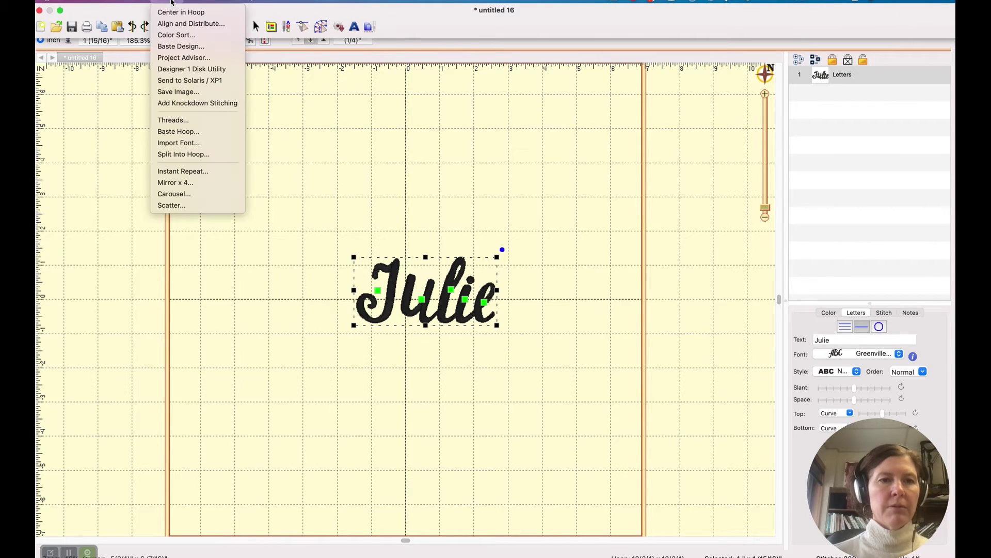
pyautogui.click(186, 103)
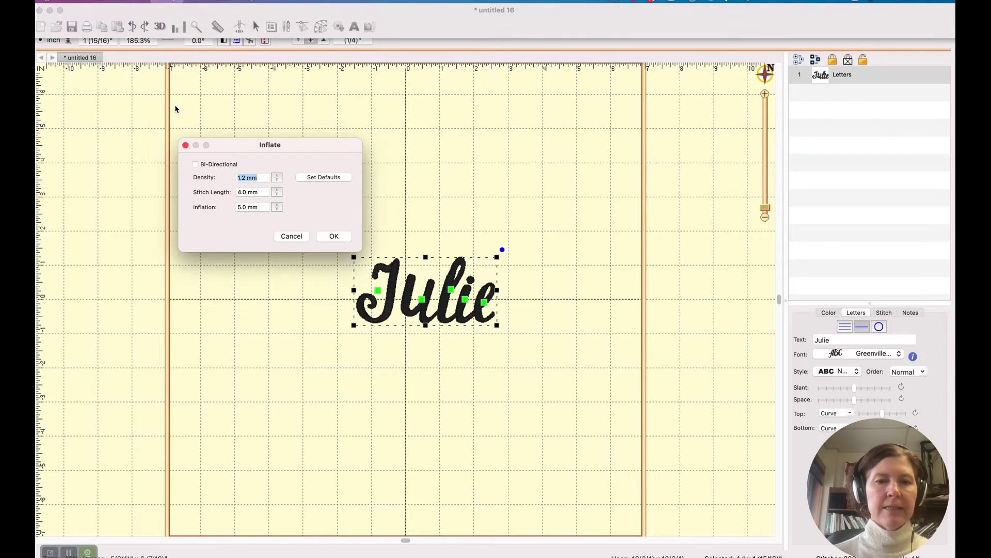
pyautogui.doubleClick(246, 207)
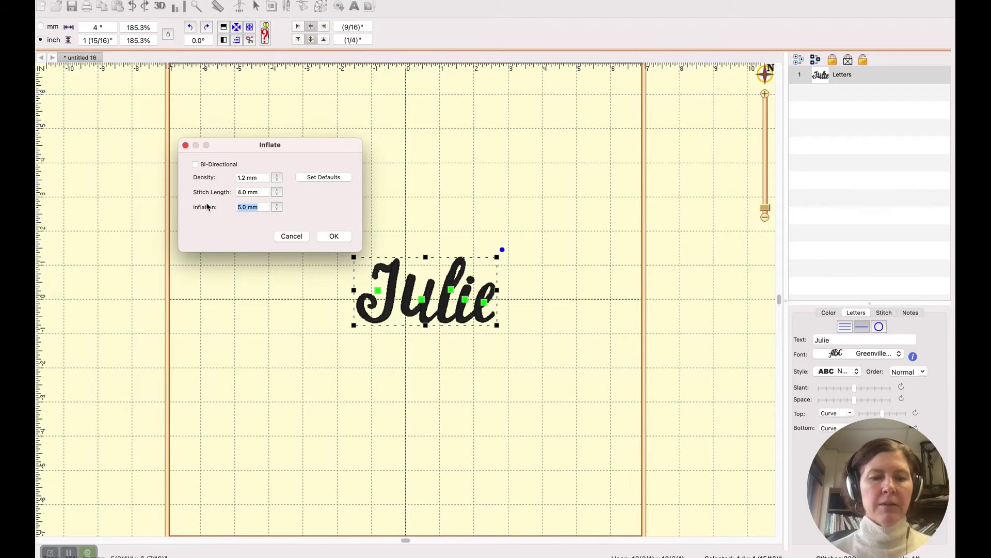
pyautogui.write('25 mm')
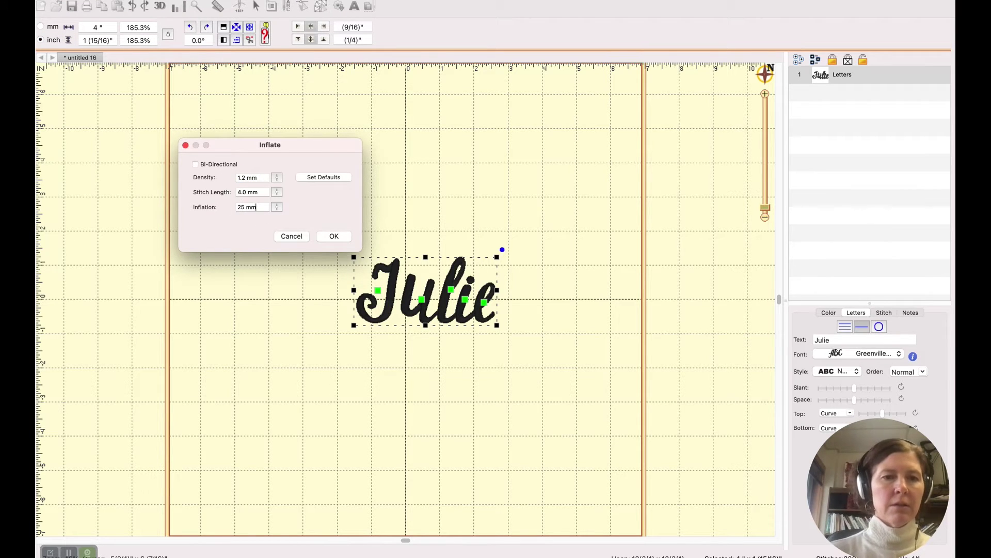
pyautogui.click(333, 236)
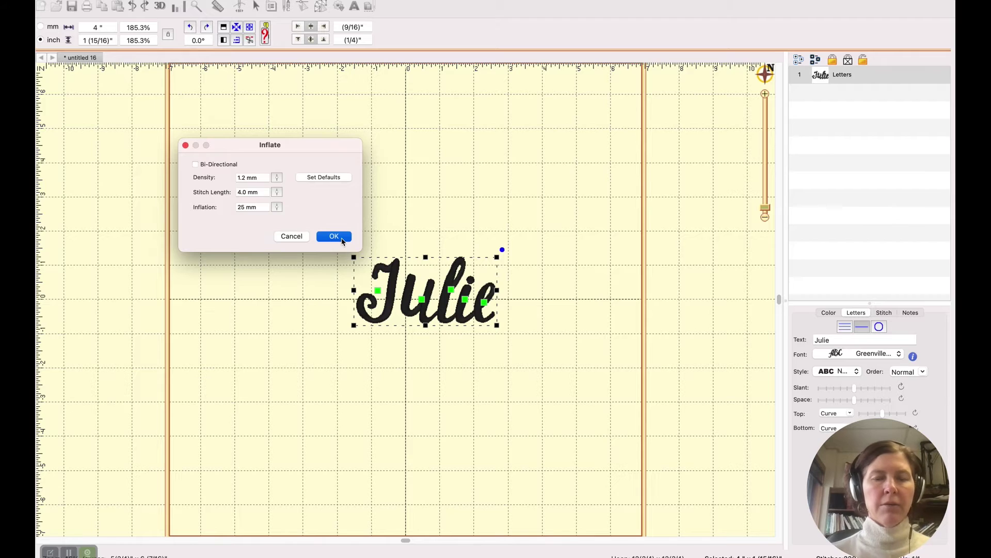
pyautogui.click(447, 202)
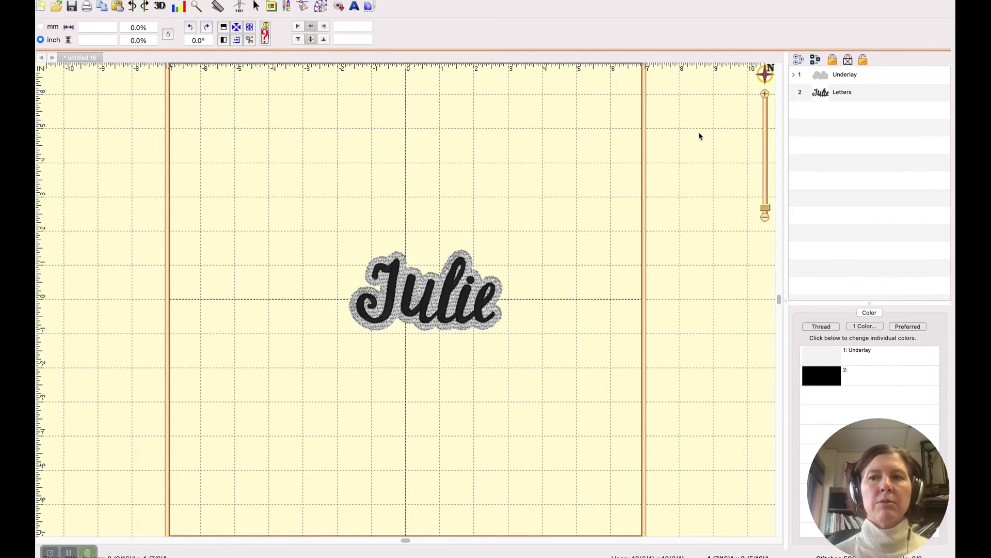
# Convert the Underlay object's fill into a single 2.5 mm run-stitch outline
pyautogui.click(826, 78)
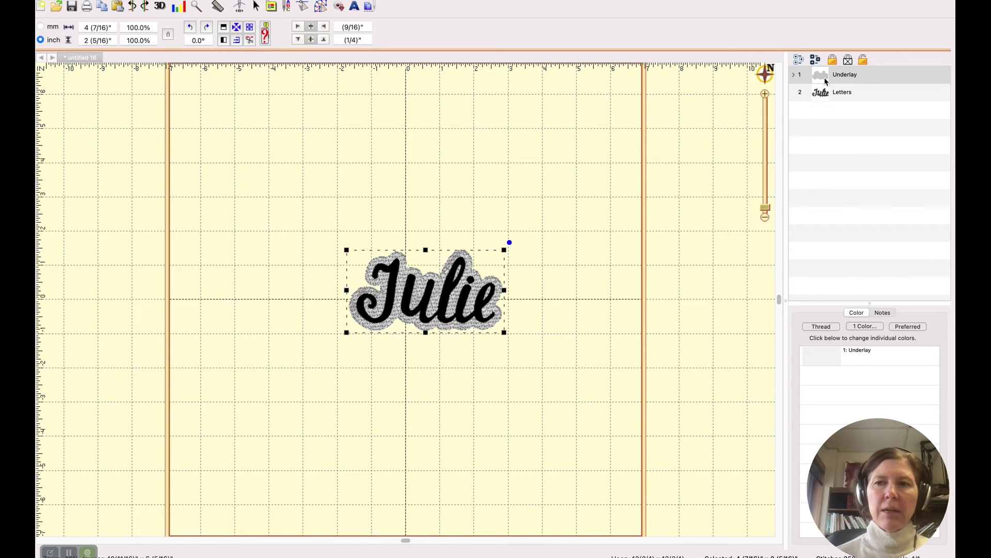
pyautogui.click(321, 7)
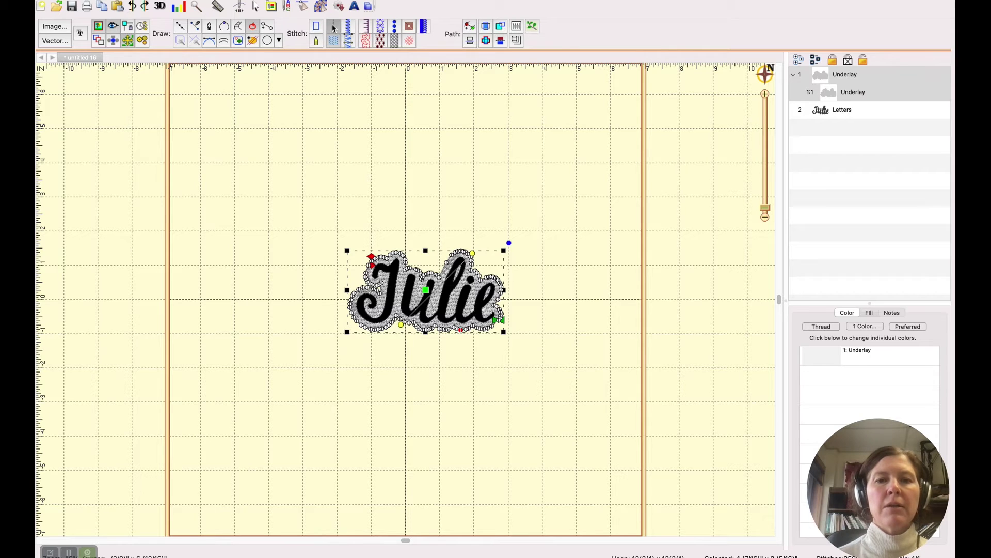
pyautogui.click(333, 28)
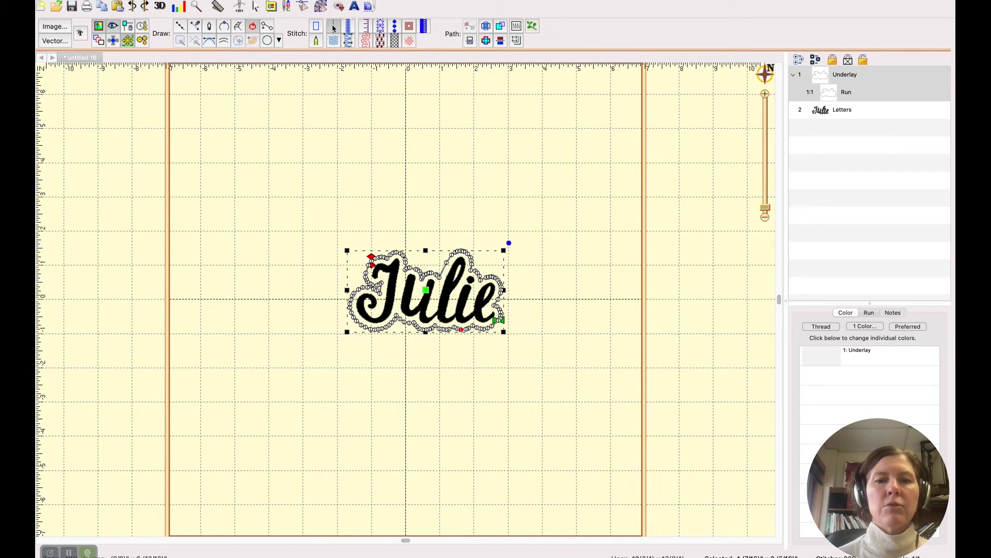
pyautogui.click(493, 176)
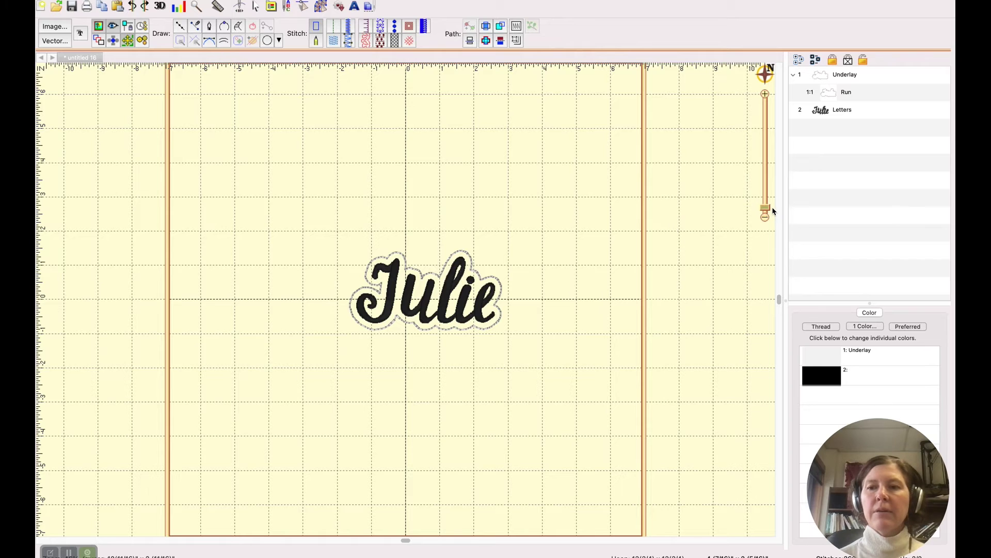
pyautogui.moveTo(766, 210); pyautogui.dragTo(765, 203)
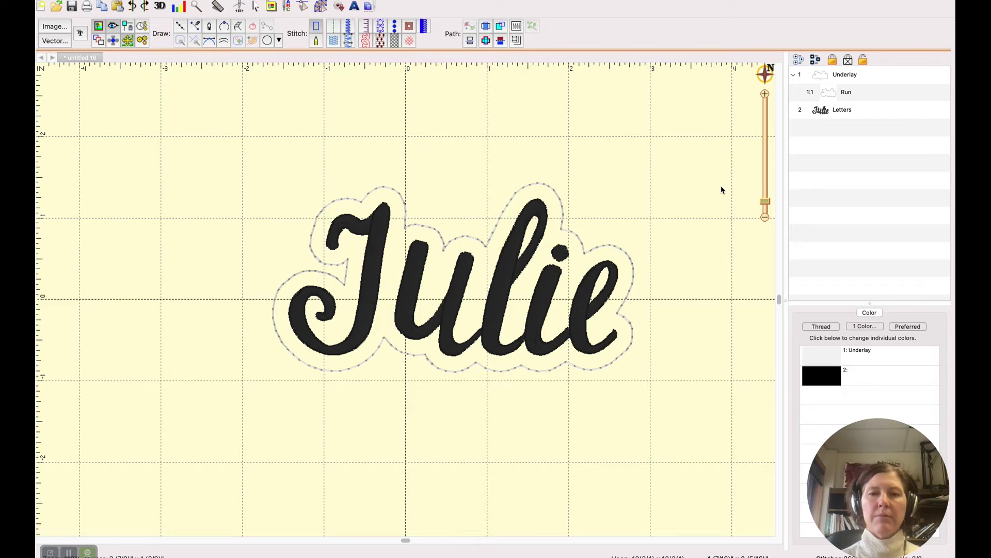
pyautogui.click(830, 93)
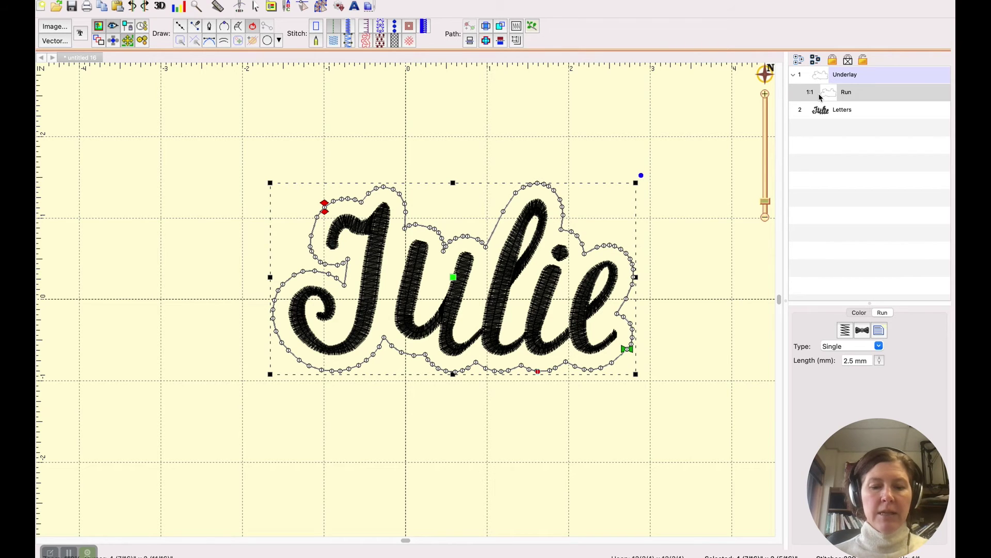
# Duplicate the outline run and color the copy Metro 1821 Dark Royal Blue
pyautogui.hotkey('ctrl', 'd')
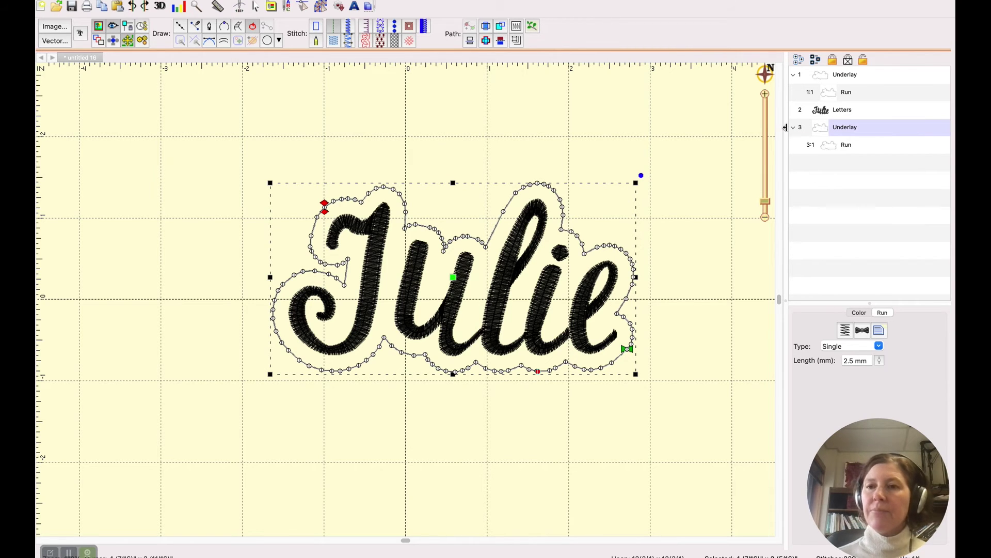
pyautogui.click(859, 312)
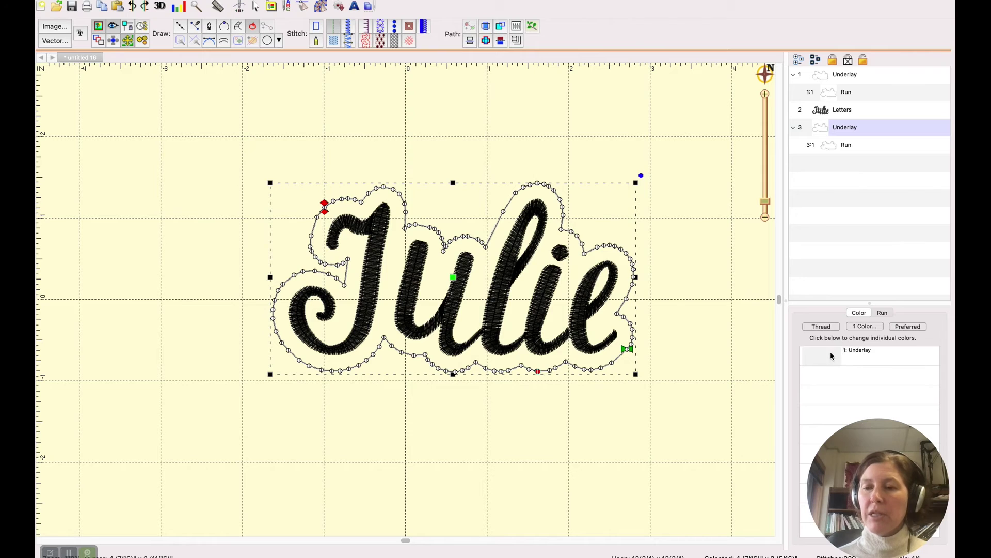
pyautogui.click(831, 352)
pyautogui.click(409, 227)
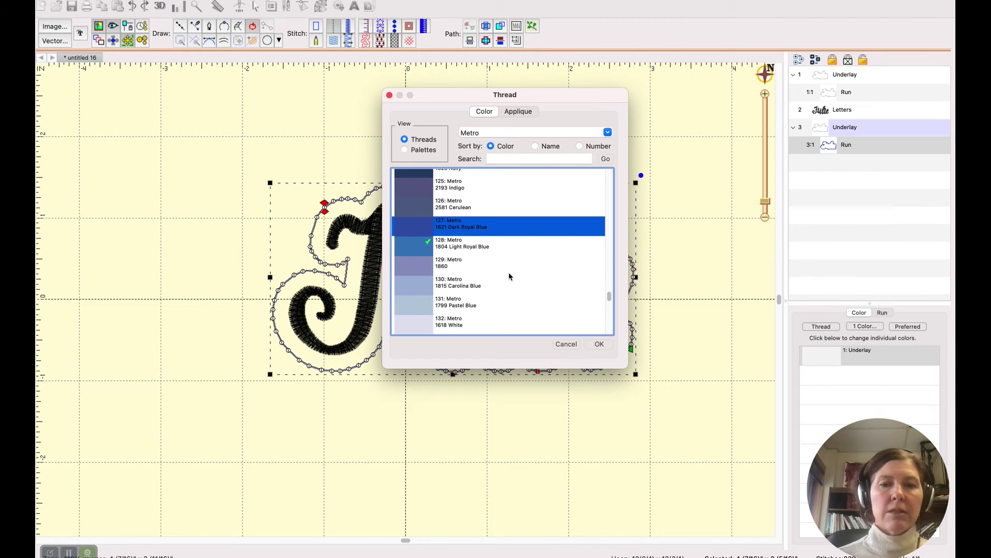
pyautogui.click(601, 345)
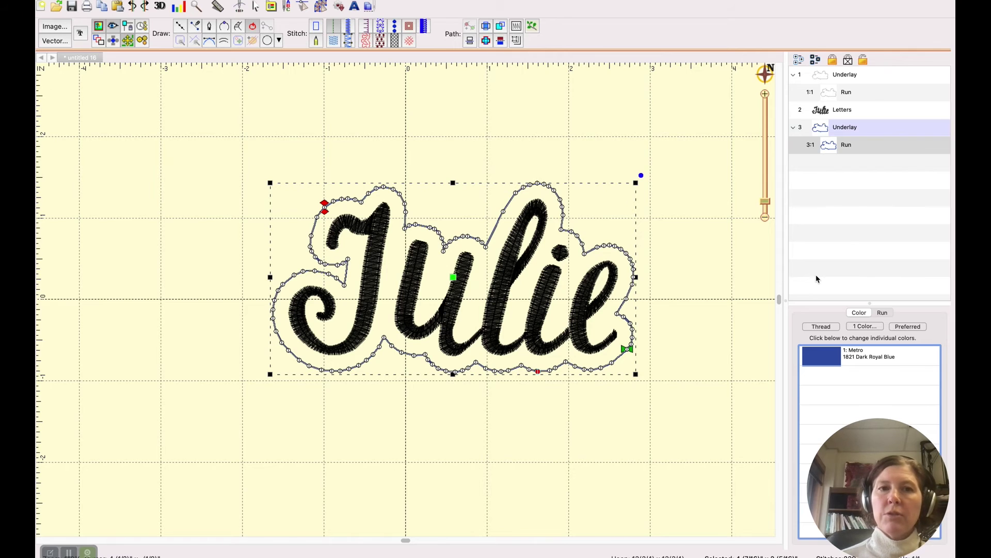
# Set the copied outline's run type to Bean, making a 3-pass border
pyautogui.click(793, 127)
pyautogui.click(826, 130)
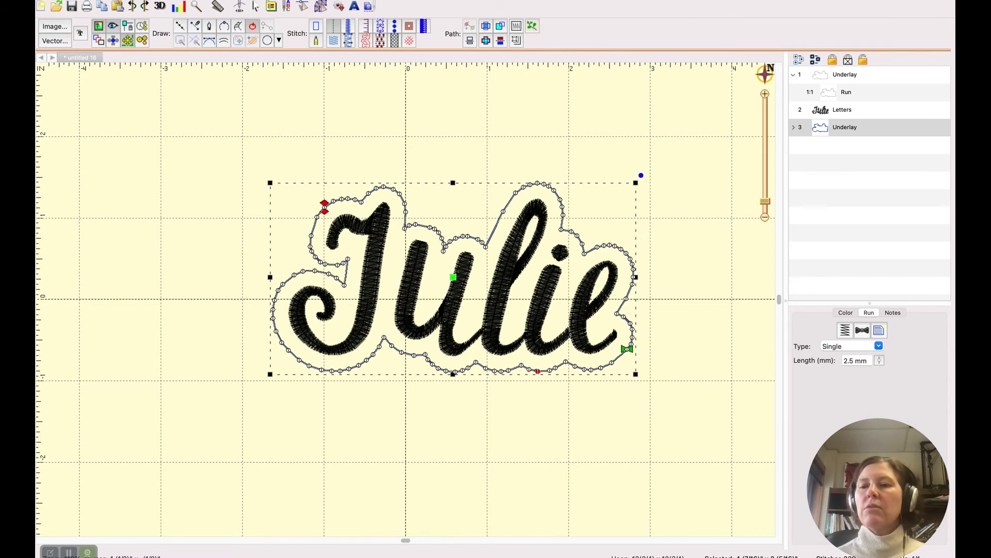
pyautogui.click(880, 348)
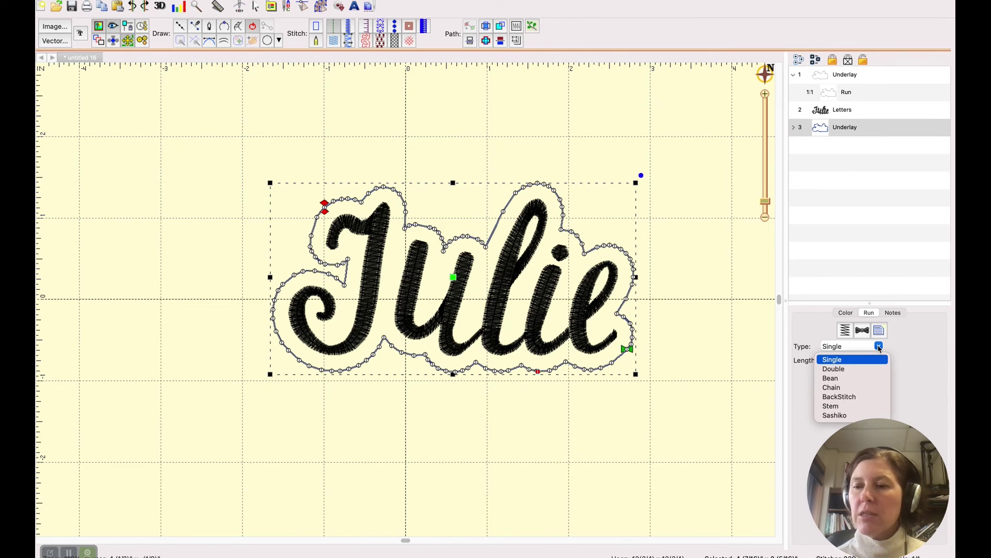
pyautogui.click(842, 380)
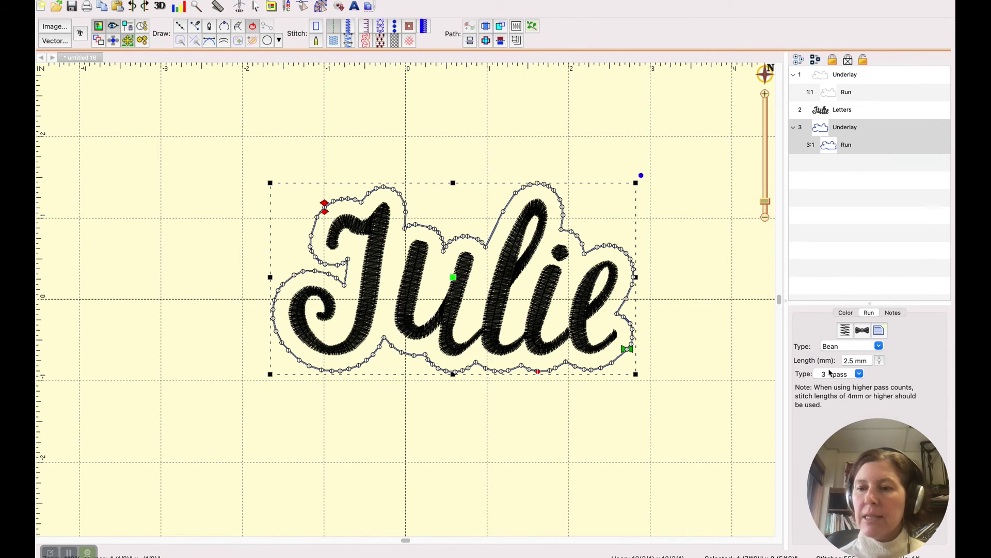
pyautogui.click(798, 248)
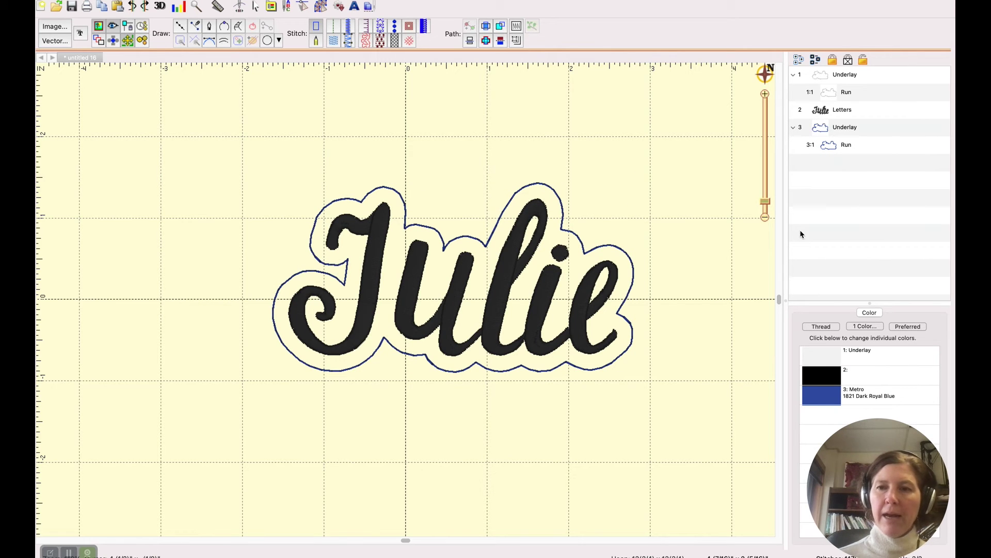
pyautogui.click(793, 128)
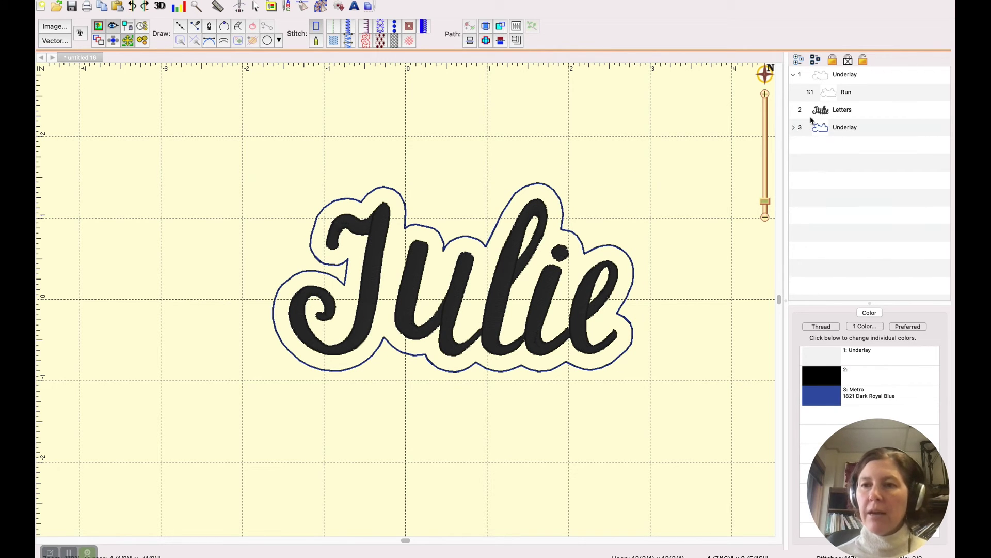
# Drag the Letters layer below the second Underlay in the layer list
pyautogui.click(794, 74)
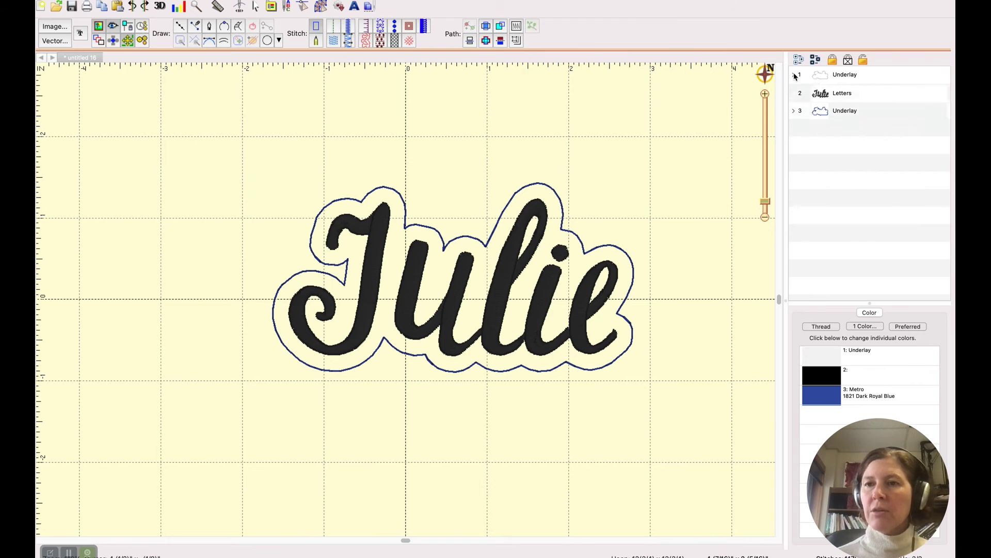
pyautogui.click(821, 95)
pyautogui.moveTo(820, 95); pyautogui.dragTo(817, 123)
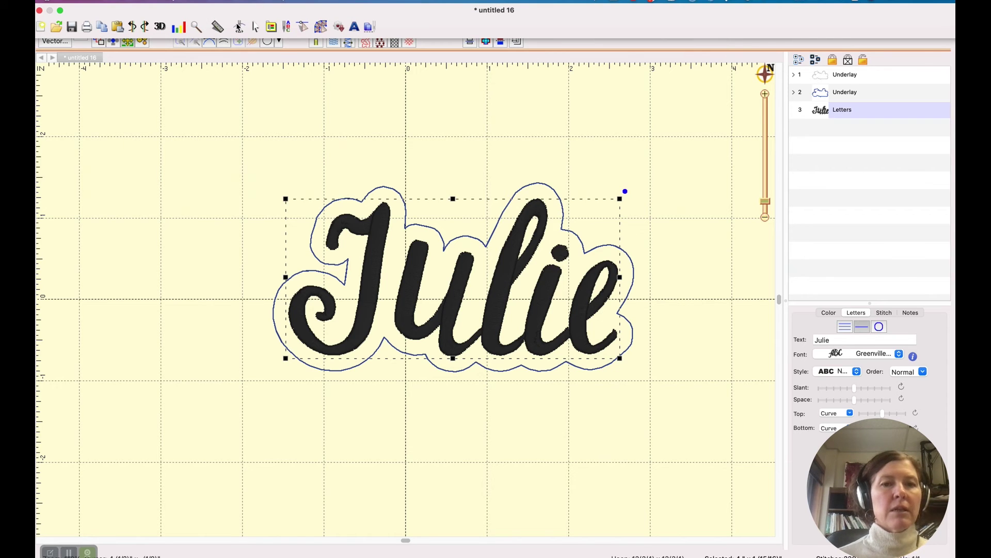
pyautogui.click(239, 27)
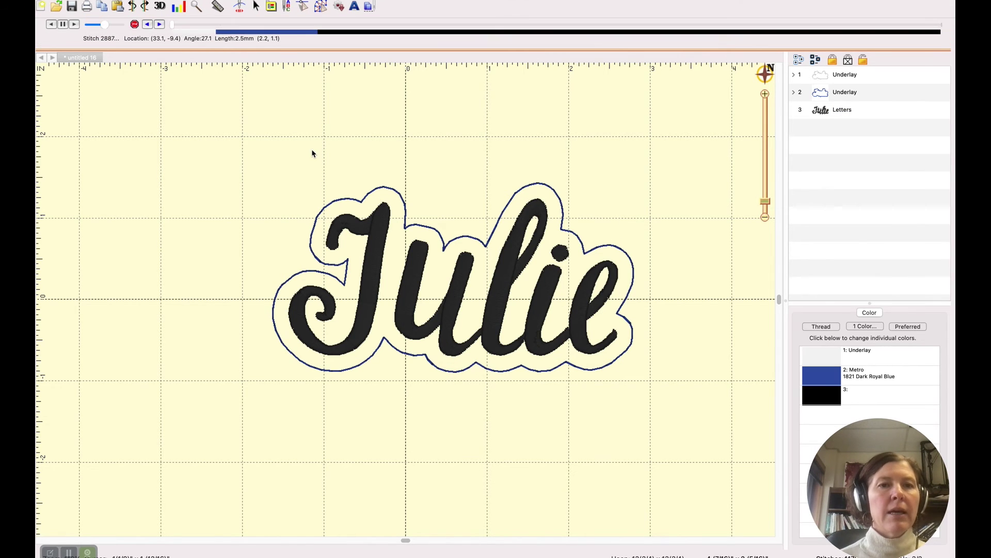
# Replay the stitch-out through the placement and blue tack-down outlines, then select the Julie lettering
pyautogui.click(174, 26)
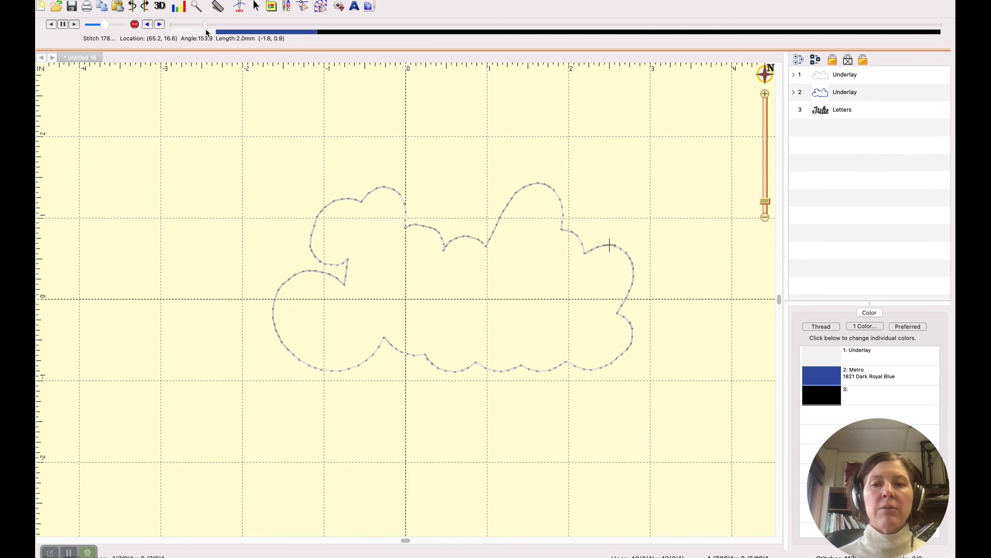
pyautogui.moveTo(207, 31); pyautogui.dragTo(215, 32)
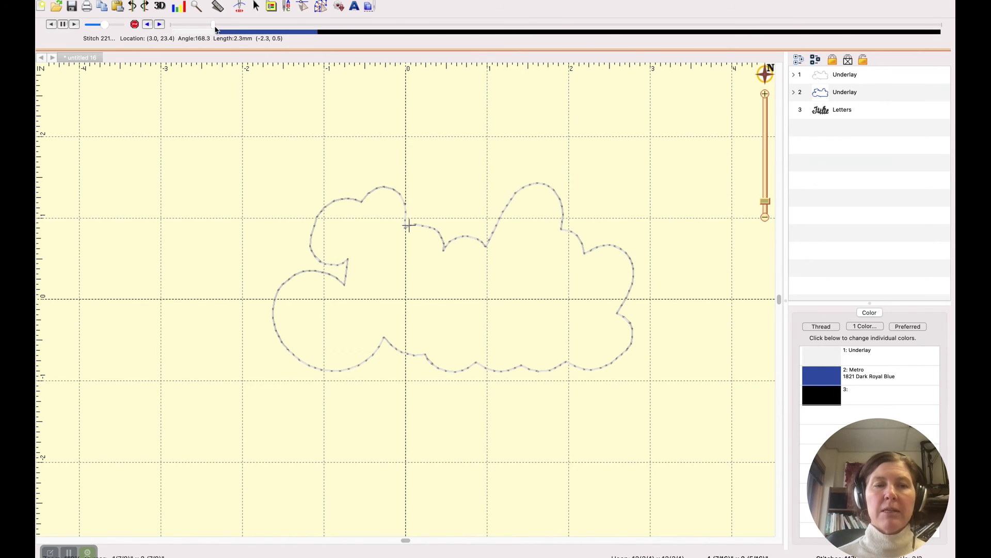
pyautogui.moveTo(216, 30); pyautogui.dragTo(279, 37)
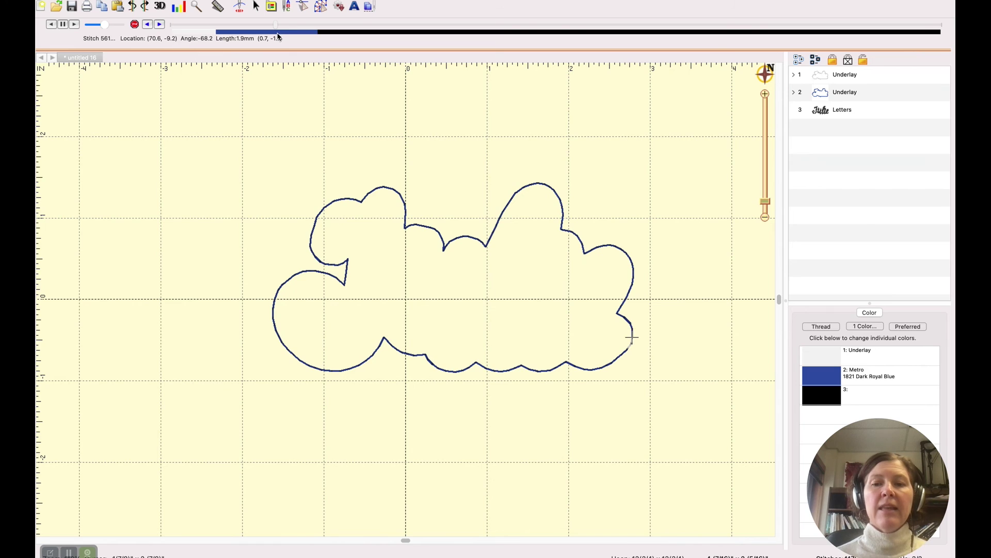
pyautogui.moveTo(279, 37); pyautogui.dragTo(279, 36)
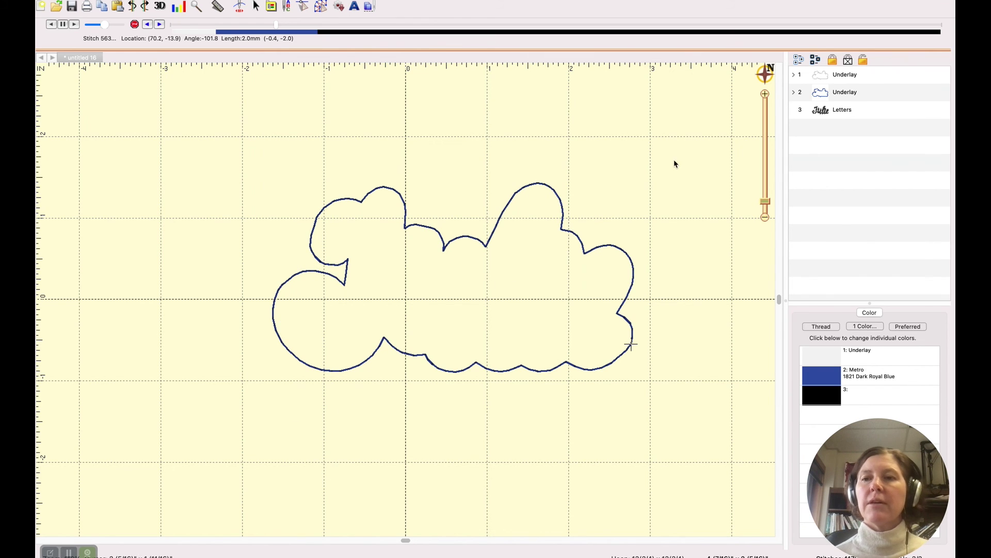
pyautogui.click(794, 113)
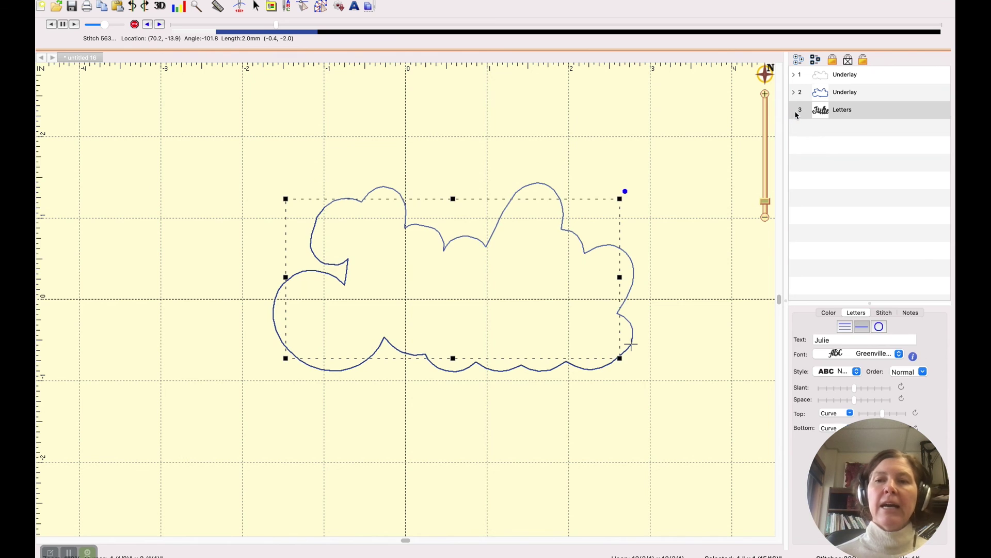